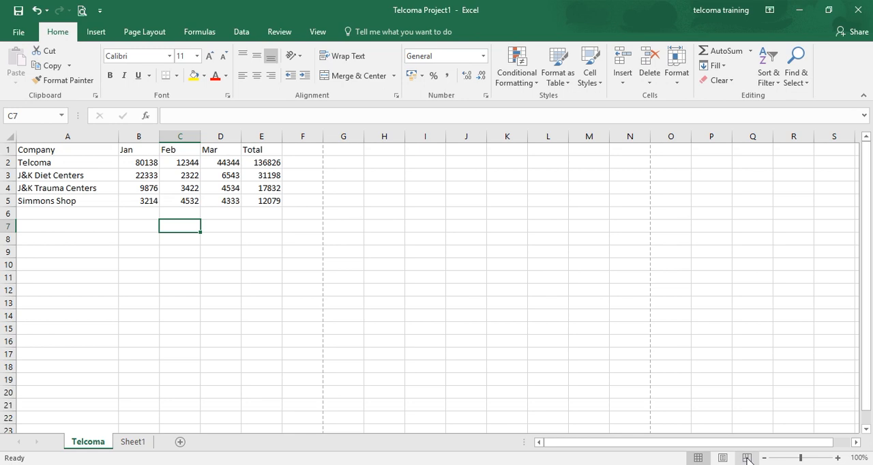
- Check the sheet's page layout in Page Break Preview and return to the Normal view
click(747, 458)
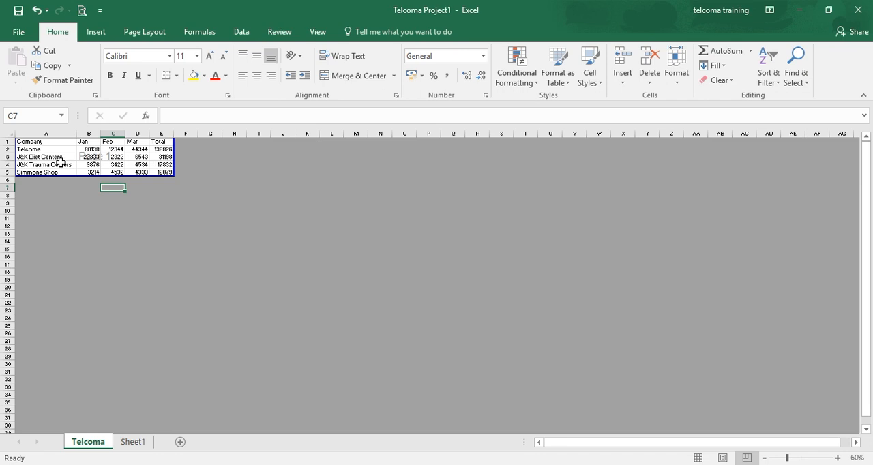
click(698, 458)
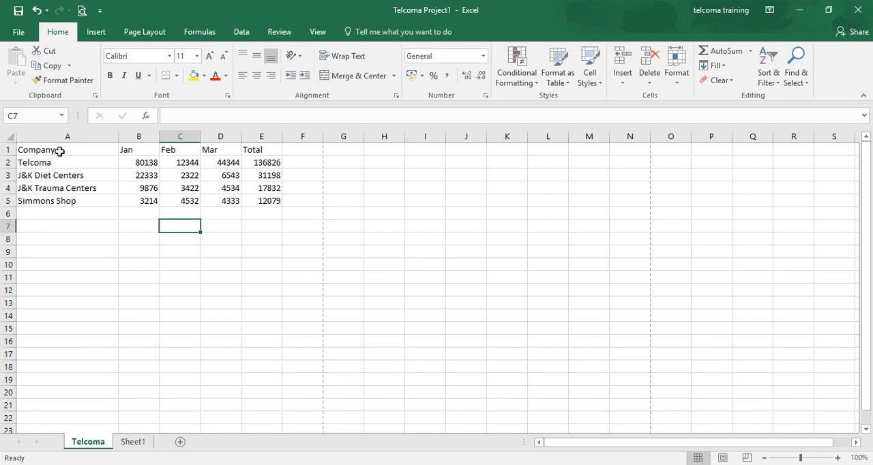
- Copy the company table A1:E5 to the cells starting at F1 and widen column F to fit the company names
click(60, 151)
key(ctrl+shift+Right)
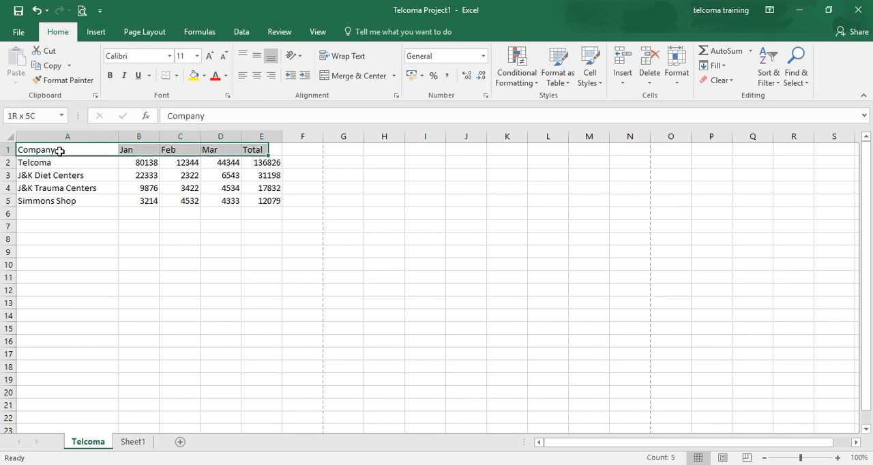
key(shift+Right)
key(shift+Left)
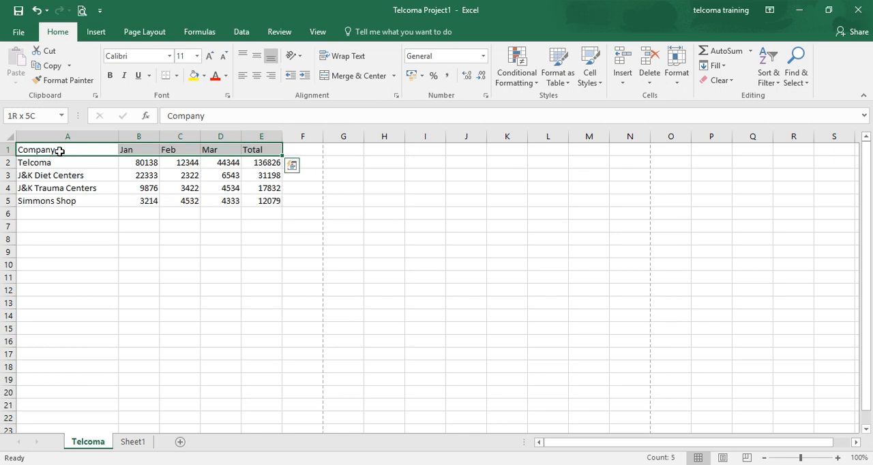
key(ctrl+shift+Down)
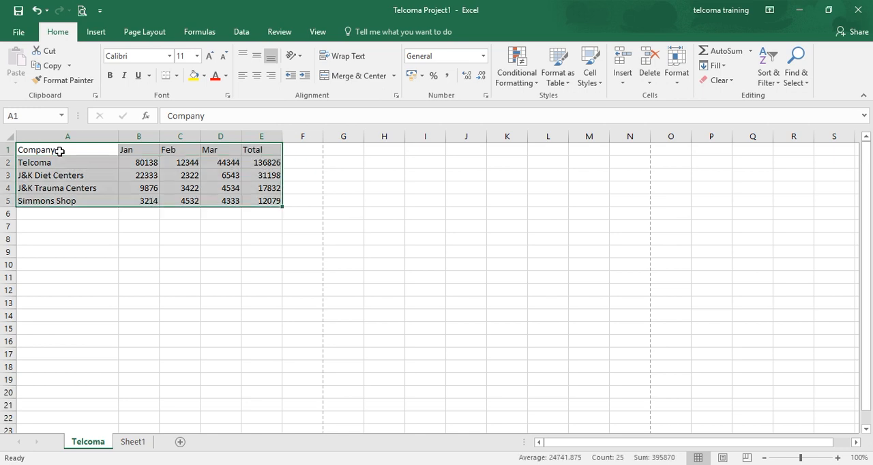
key(ctrl+c)
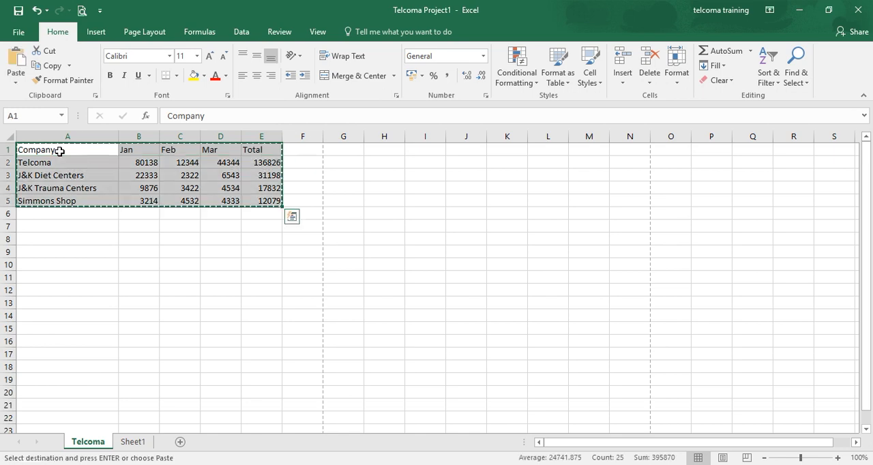
click(314, 147)
key(ctrl+v)
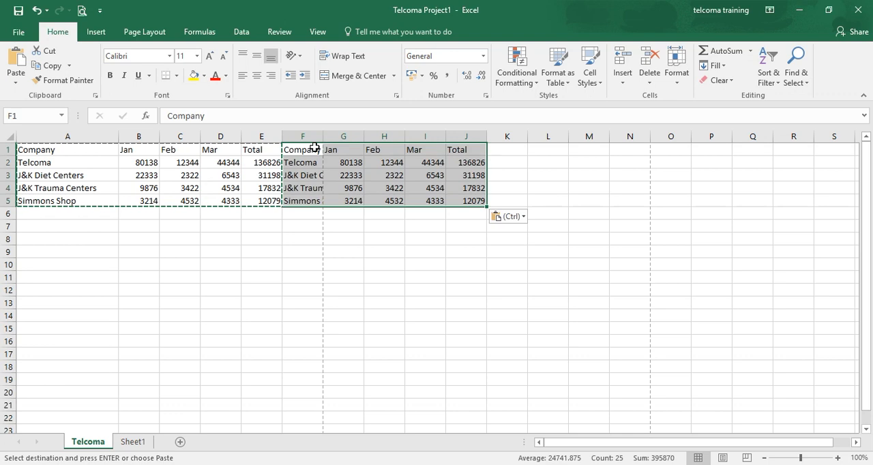
click(532, 266)
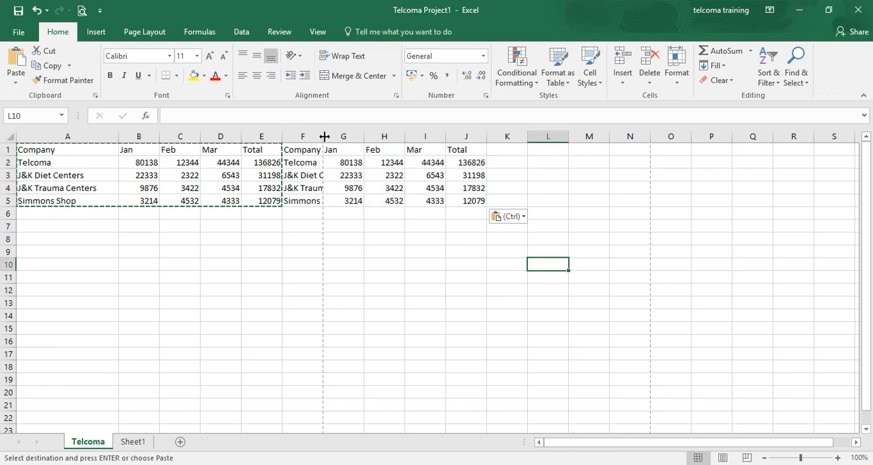
drag(323, 136, 358, 137)
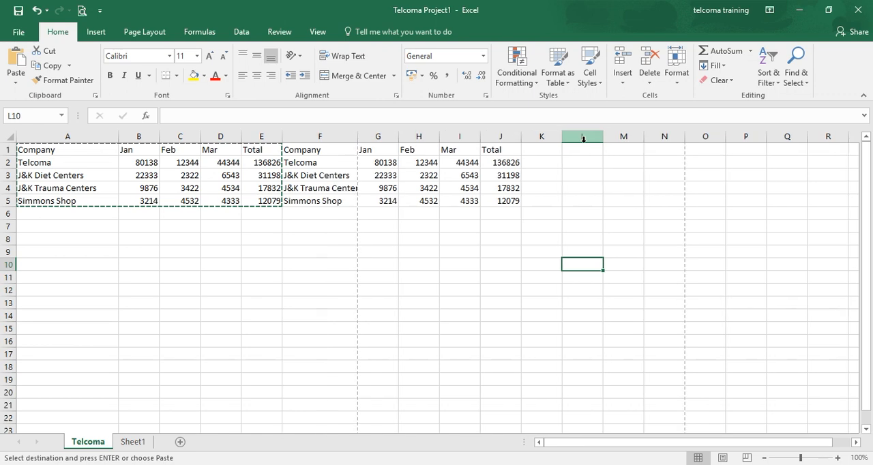
- Paste another copy of the company table into the cells starting at K1
click(548, 155)
key(ctrl+v)
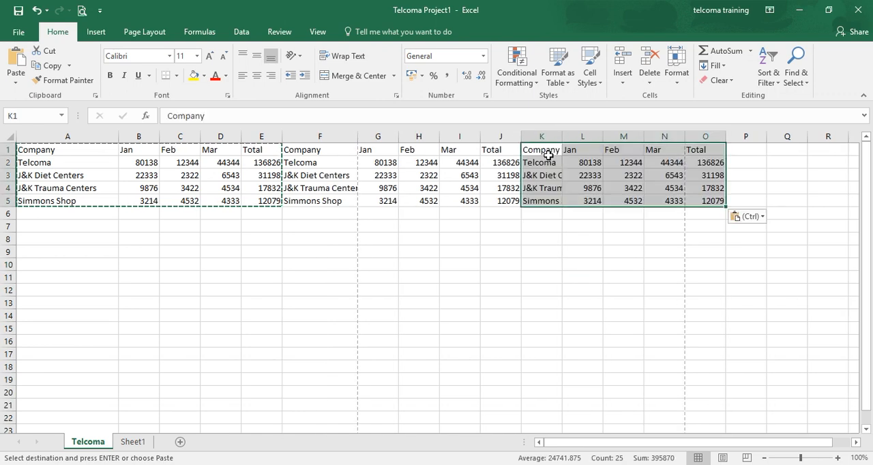
click(500, 315)
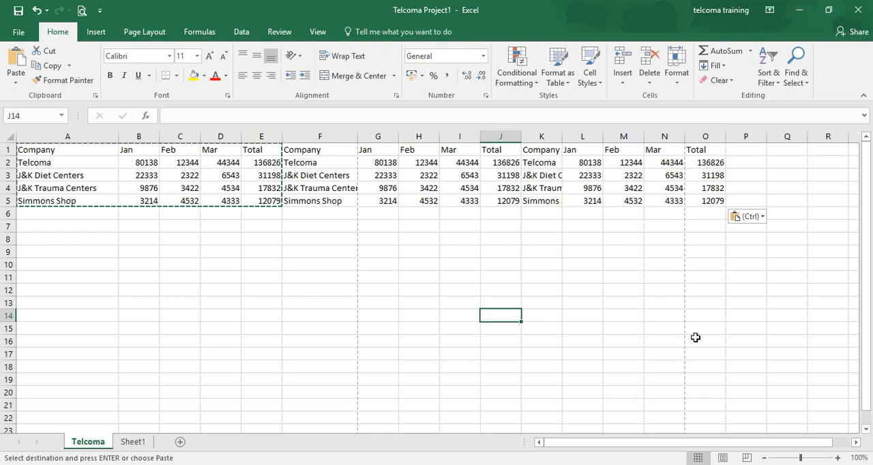
- In Page Break Preview, move the first vertical page break to between columns H and I, and return to the Normal view
click(746, 458)
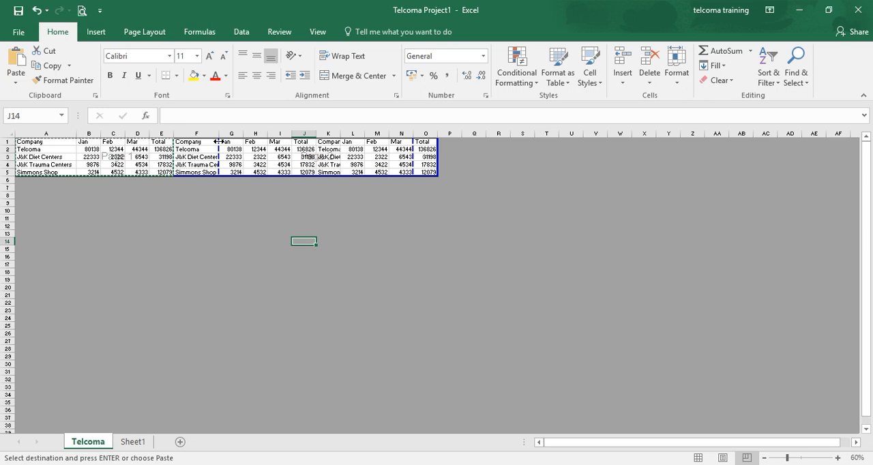
drag(218, 141, 265, 136)
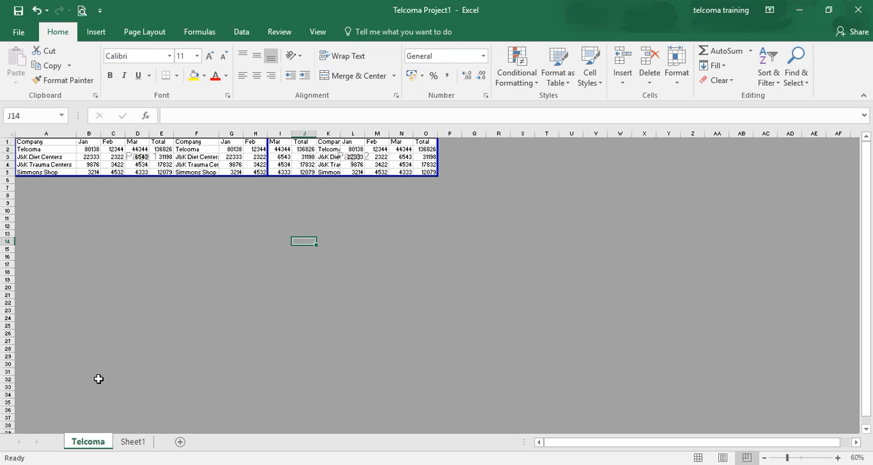
click(697, 458)
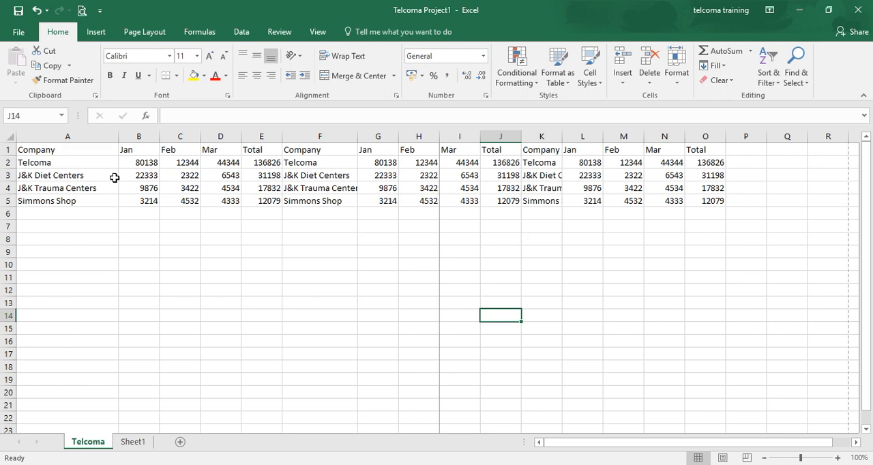
- Enter the formula =B2+B3 in cell B6 to add the first two companies' Jan values
click(137, 215)
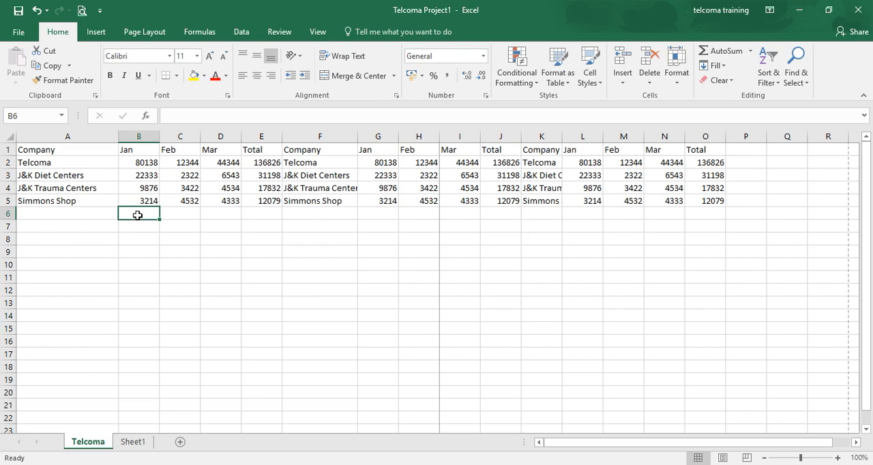
text(=)
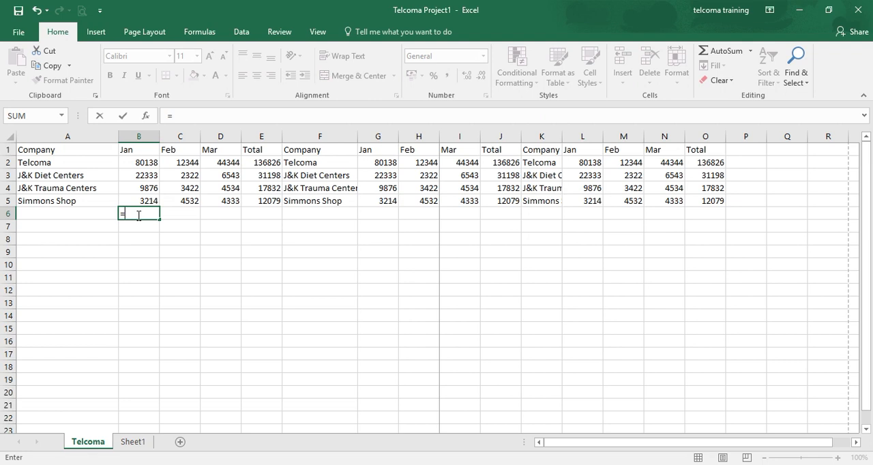
text(B)
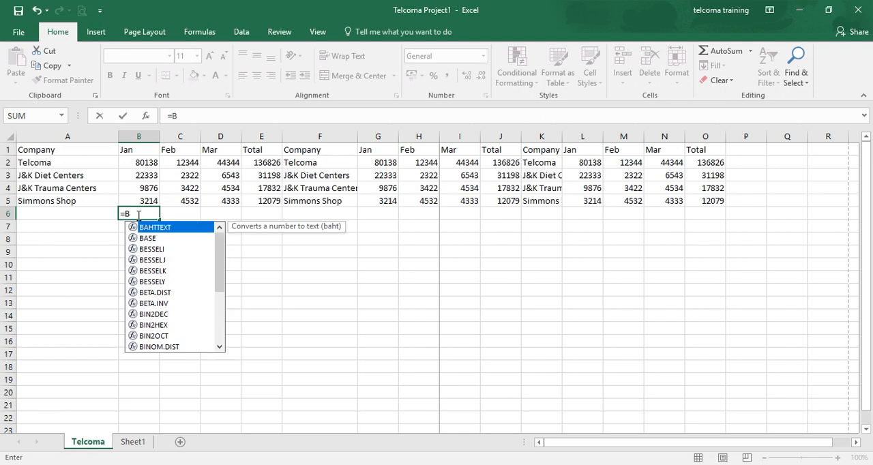
text(2)
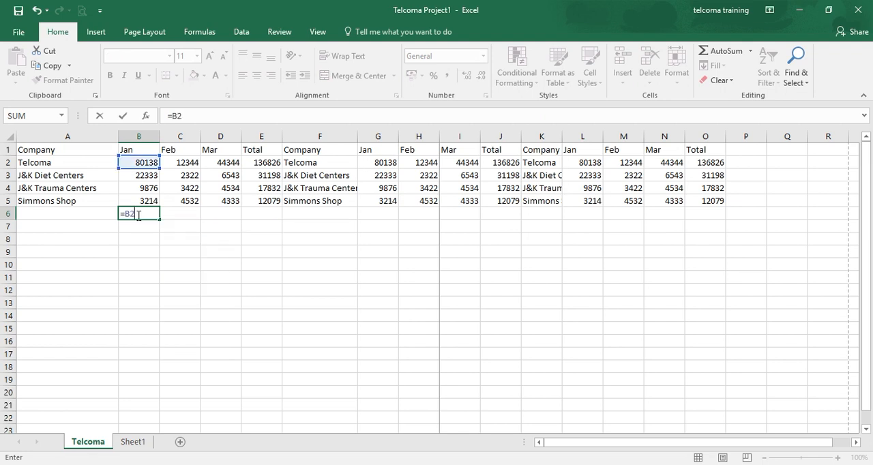
text(+B3)
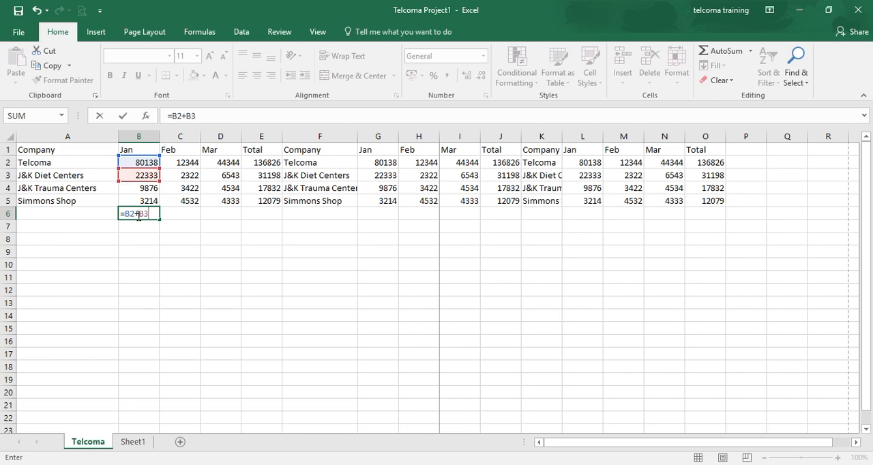
key(Return)
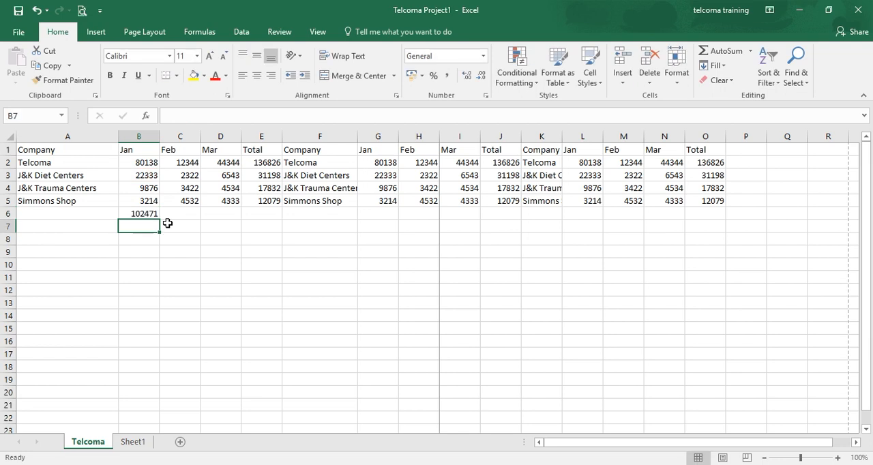
- Select B6, display the formulas in the sheet's cells with Show Formulas, and switch back to showing the calculated values
click(148, 214)
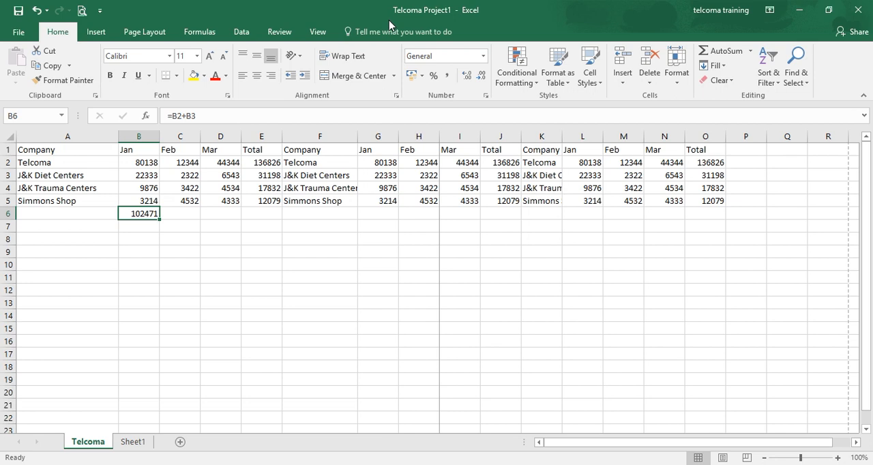
click(194, 37)
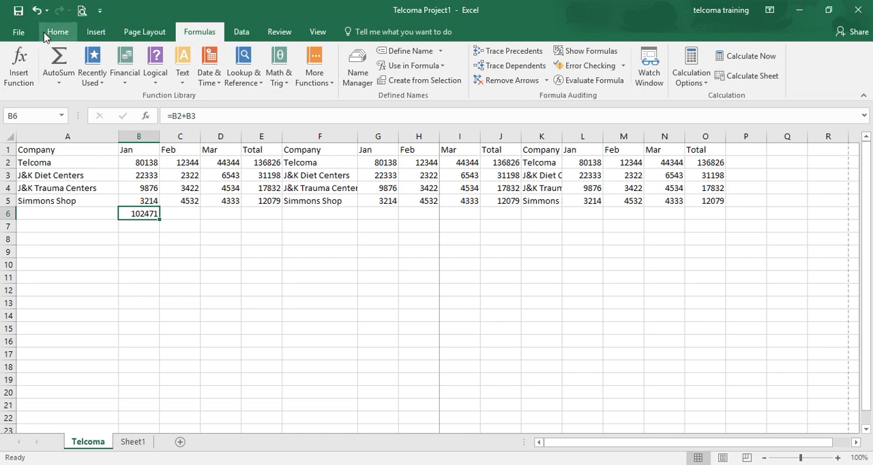
click(58, 32)
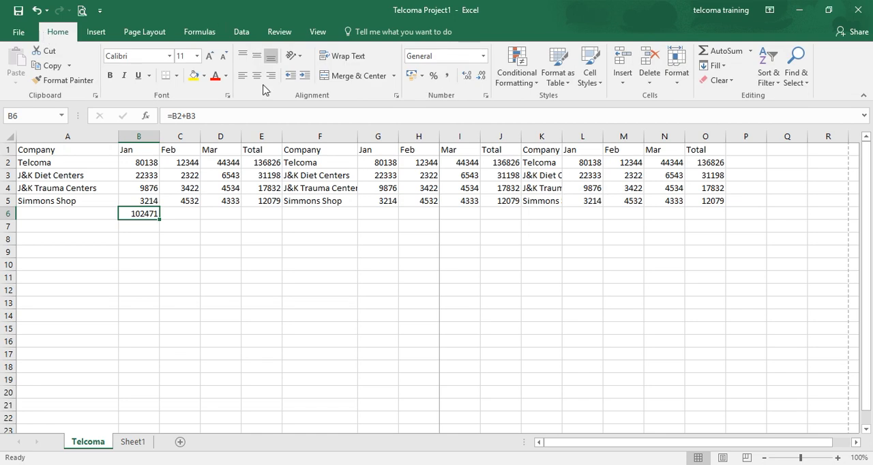
click(200, 32)
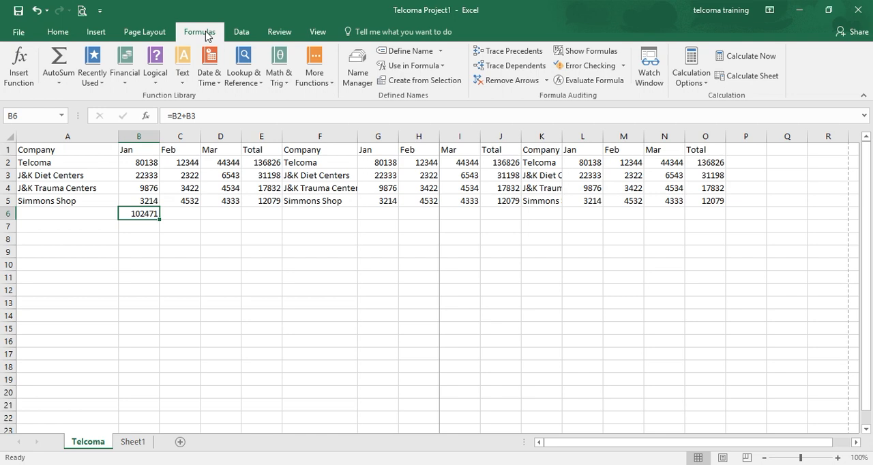
click(598, 51)
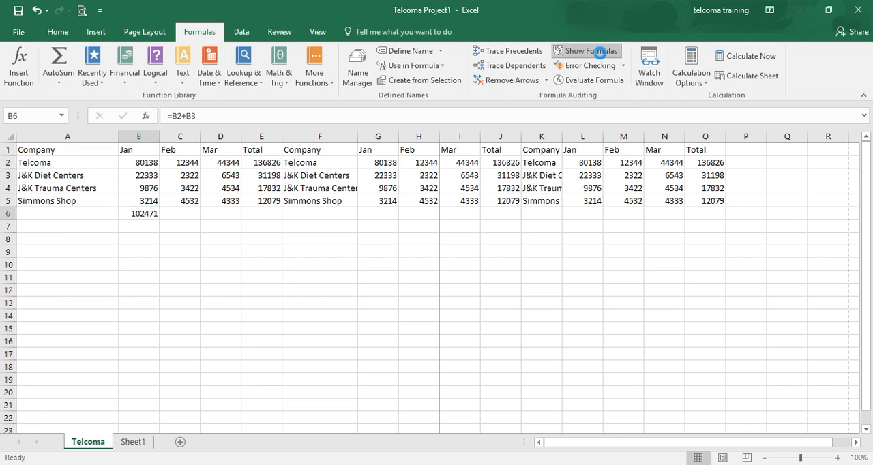
click(598, 52)
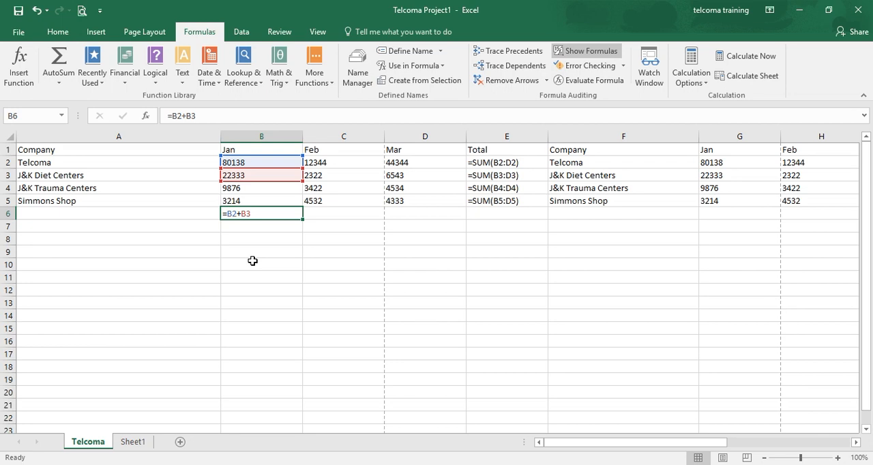
click(599, 54)
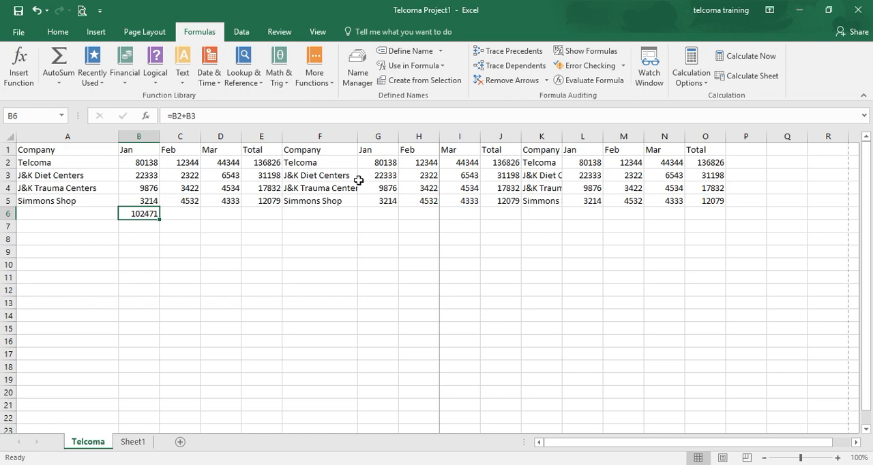
drag(358, 180, 27, 150)
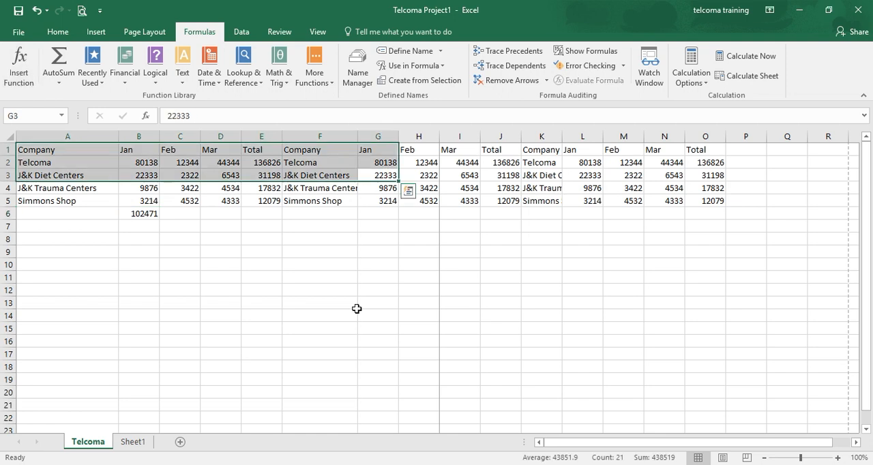